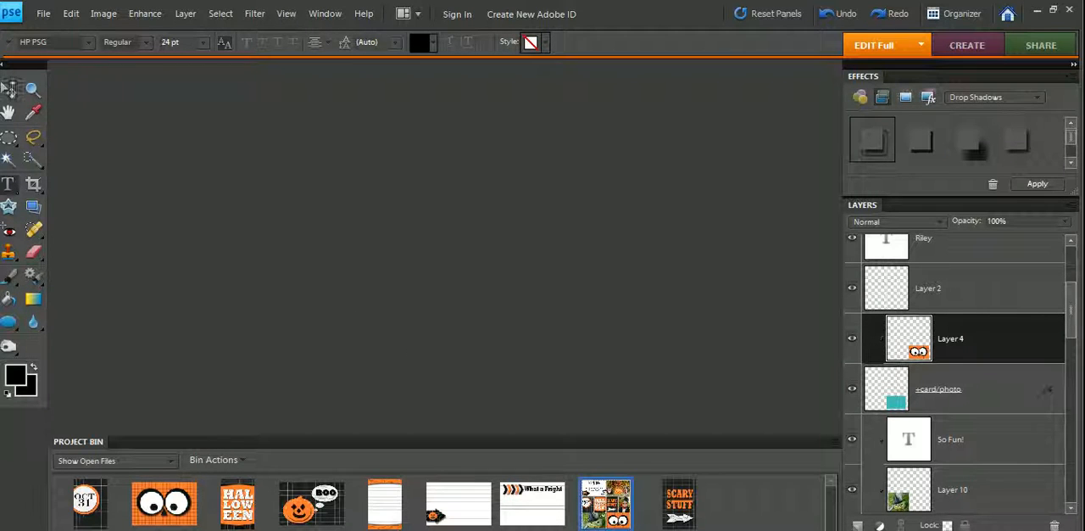
# - Open the What a Fright journaling card from the open files to view it, and minimize it again
pyautogui.click(551, 515)
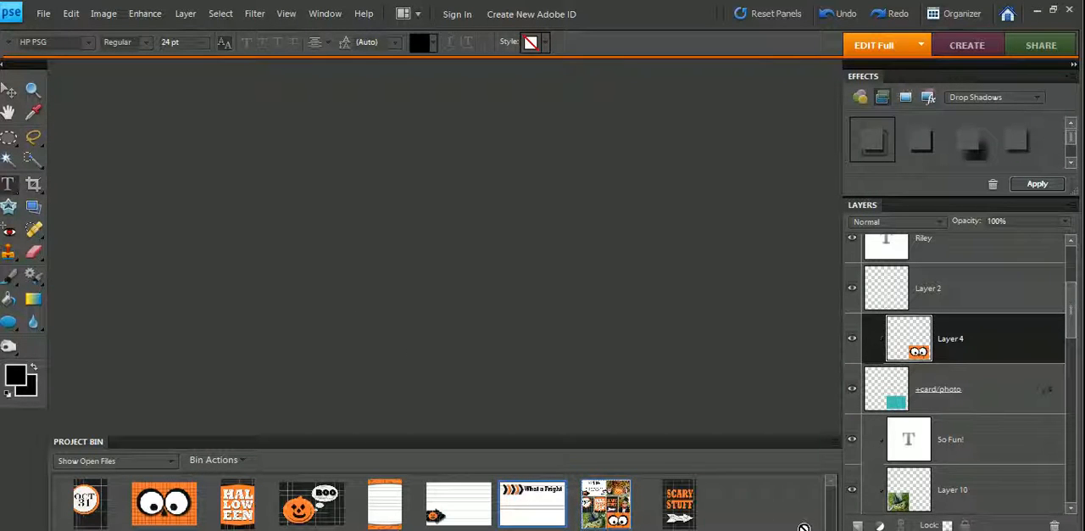
pyautogui.doubleClick(532, 512)
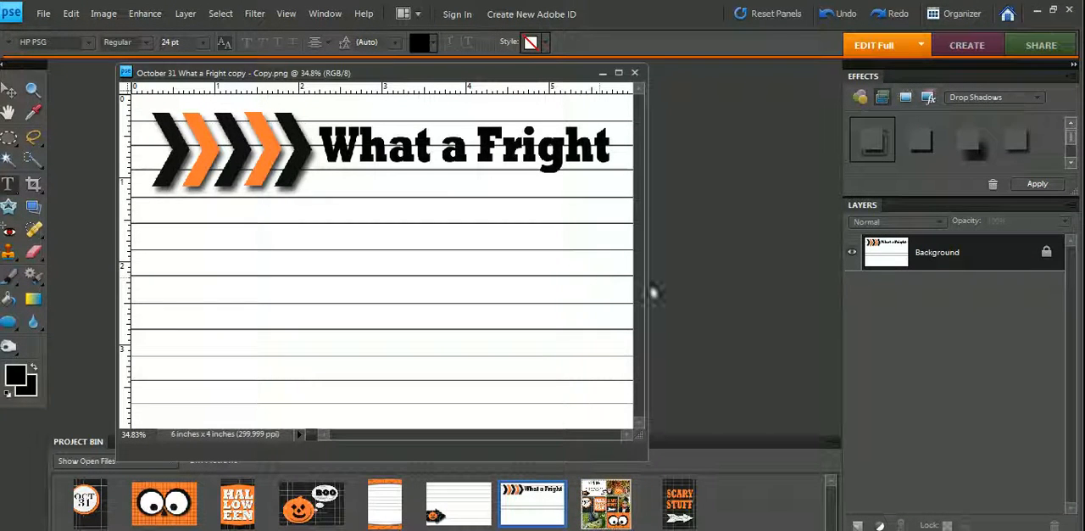
pyautogui.click(602, 73)
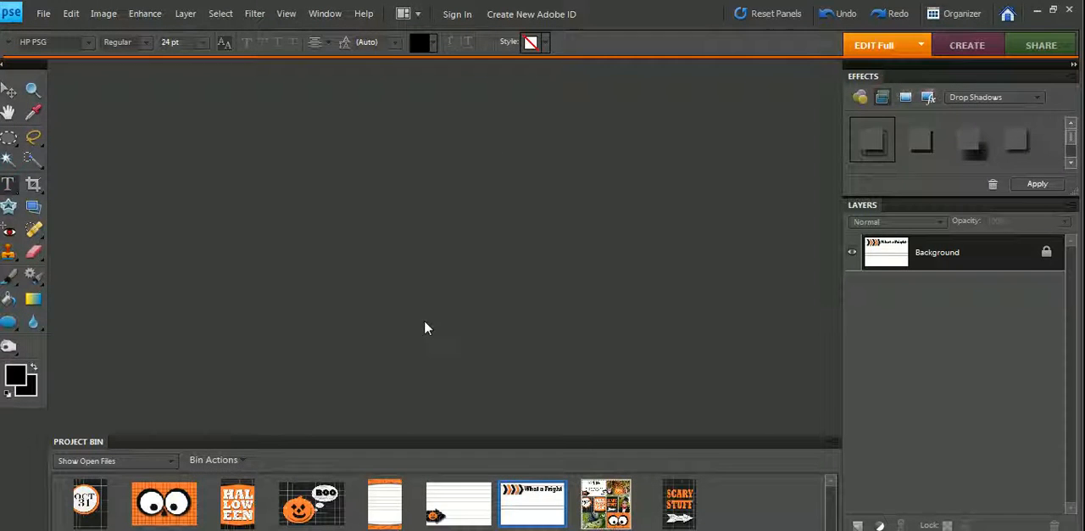
# - Create a blank 12 by 12 inch file at 300 pixels/inch in RGB Color with a white background
pyautogui.click(44, 15)
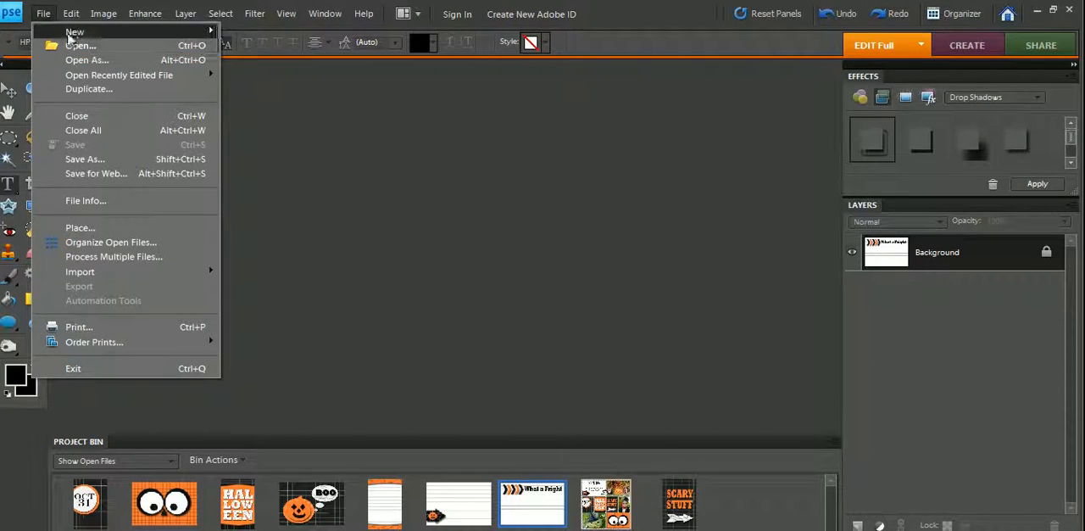
pyautogui.moveTo(102, 31)
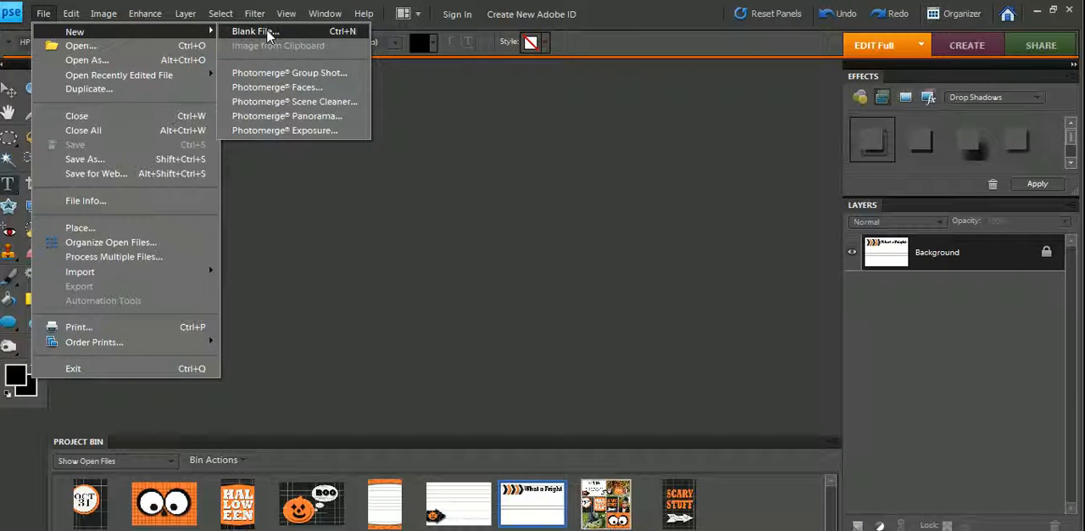
pyautogui.click(268, 32)
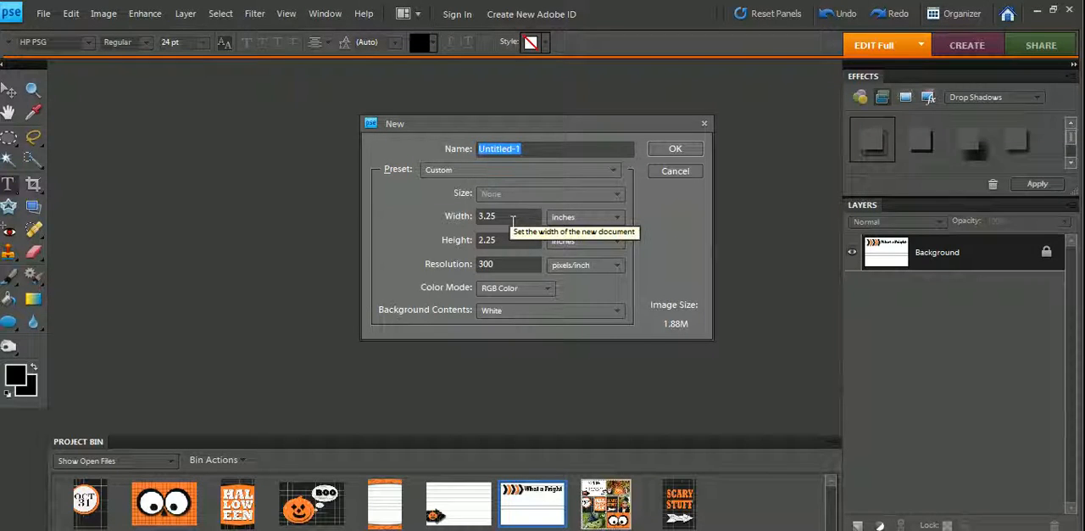
pyautogui.doubleClick(512, 219)
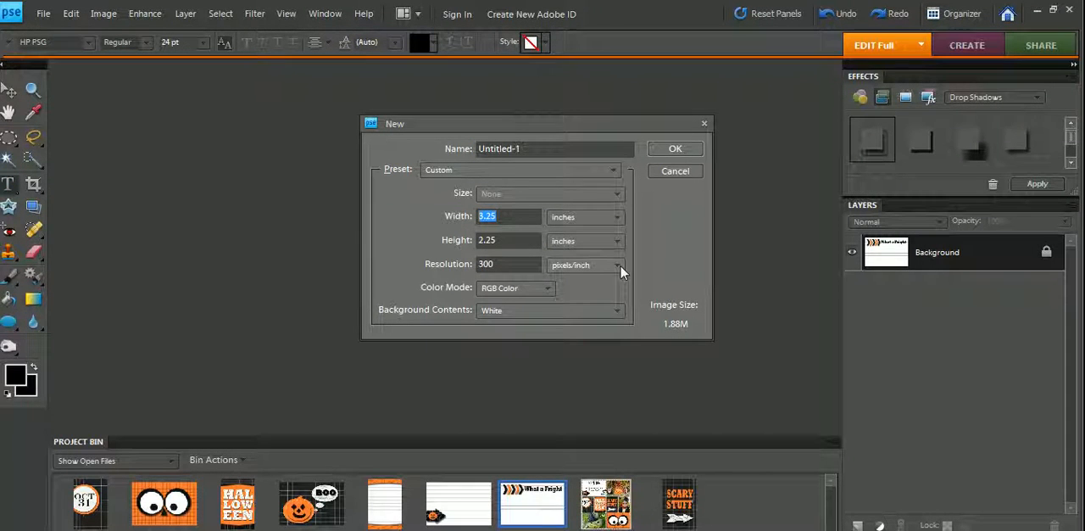
pyautogui.write('12')
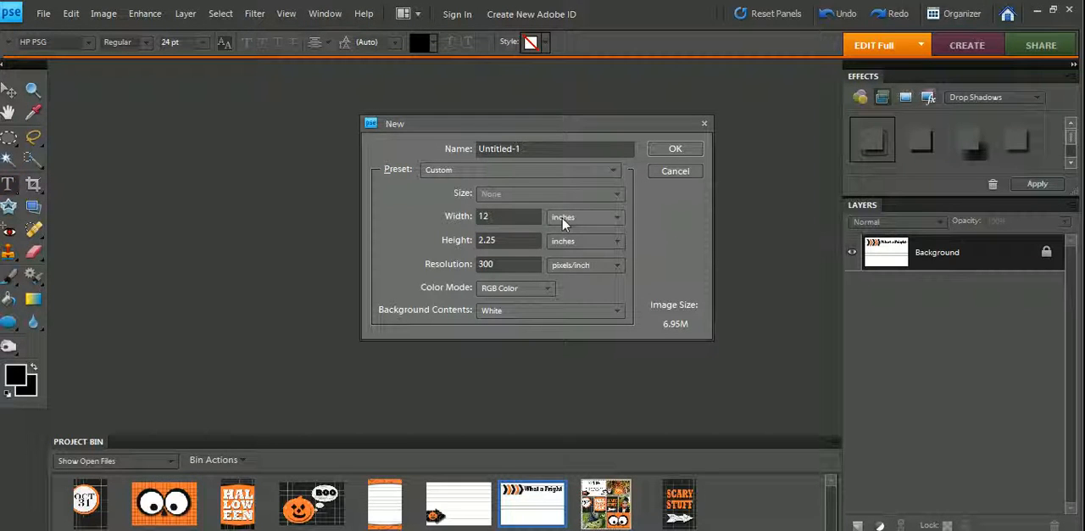
pyautogui.doubleClick(507, 240)
pyautogui.write('12')
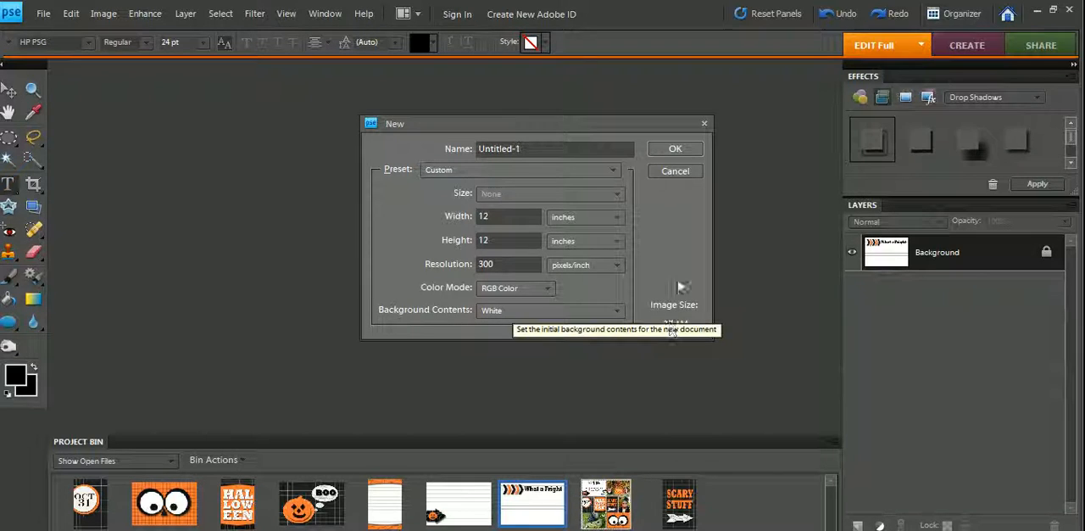
pyautogui.click(685, 155)
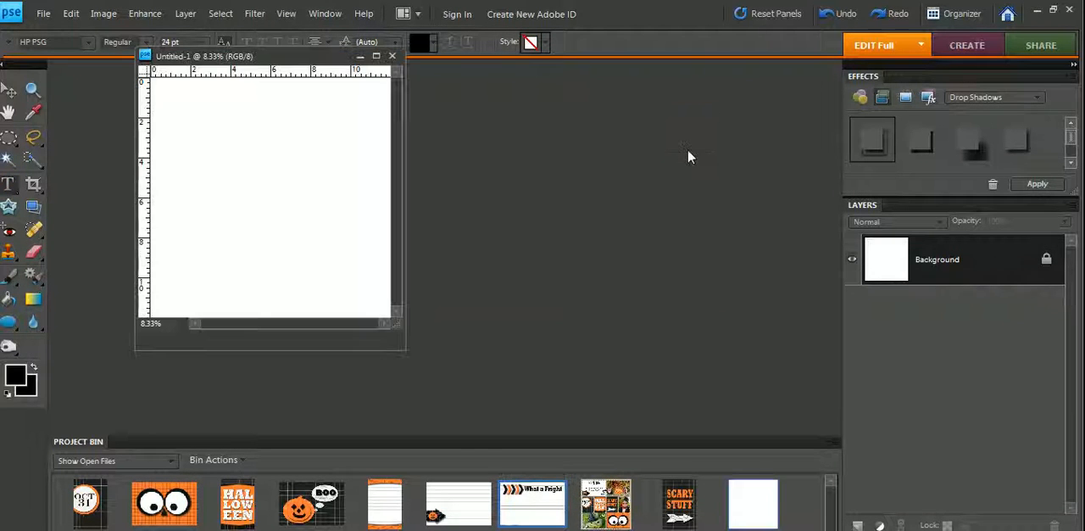
# - Move and enlarge the new page's document window so it fills the workspace above the open files
pyautogui.moveTo(297, 57); pyautogui.dragTo(405, 95)
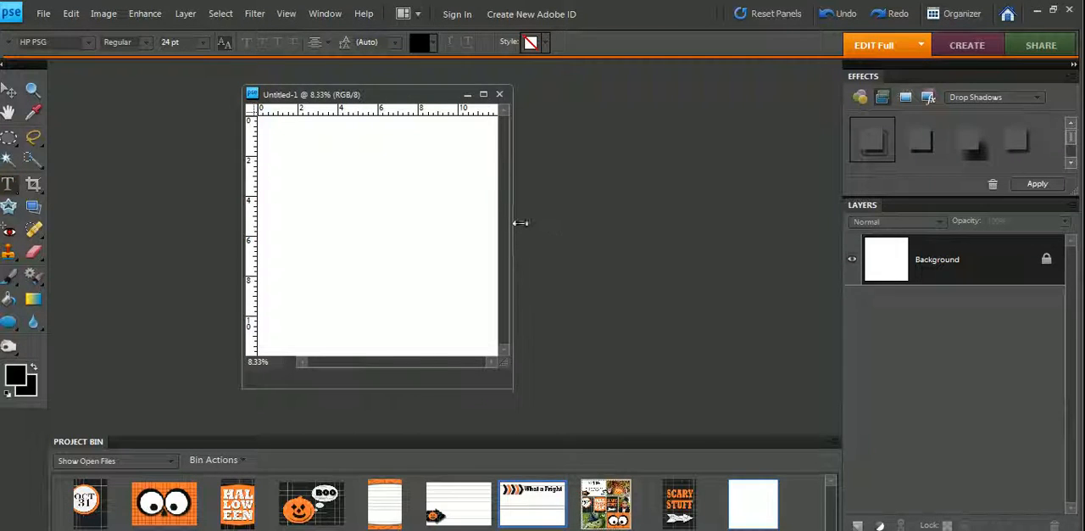
pyautogui.moveTo(514, 223); pyautogui.dragTo(834, 225)
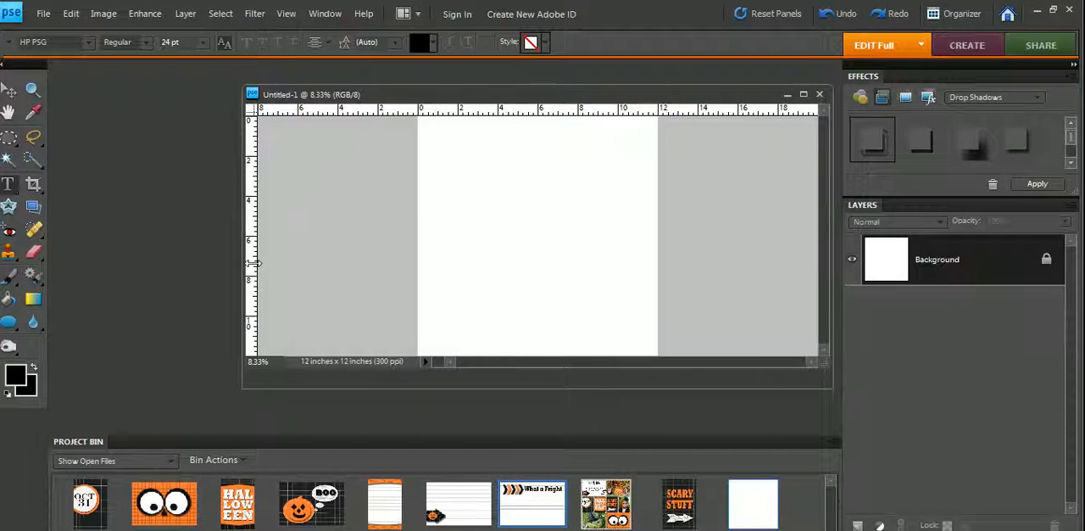
pyautogui.moveTo(242, 268); pyautogui.dragTo(80, 254)
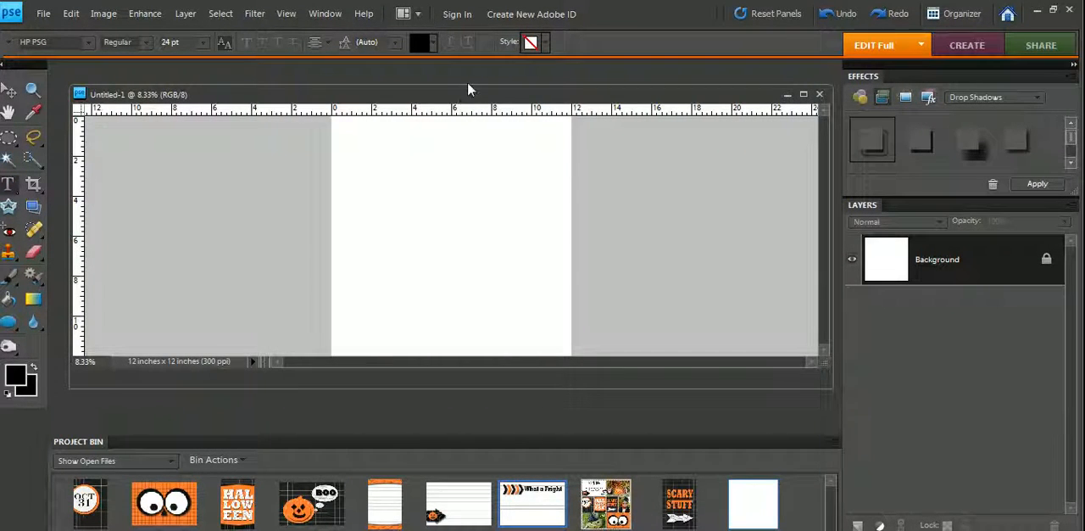
pyautogui.moveTo(468, 85); pyautogui.dragTo(468, 68)
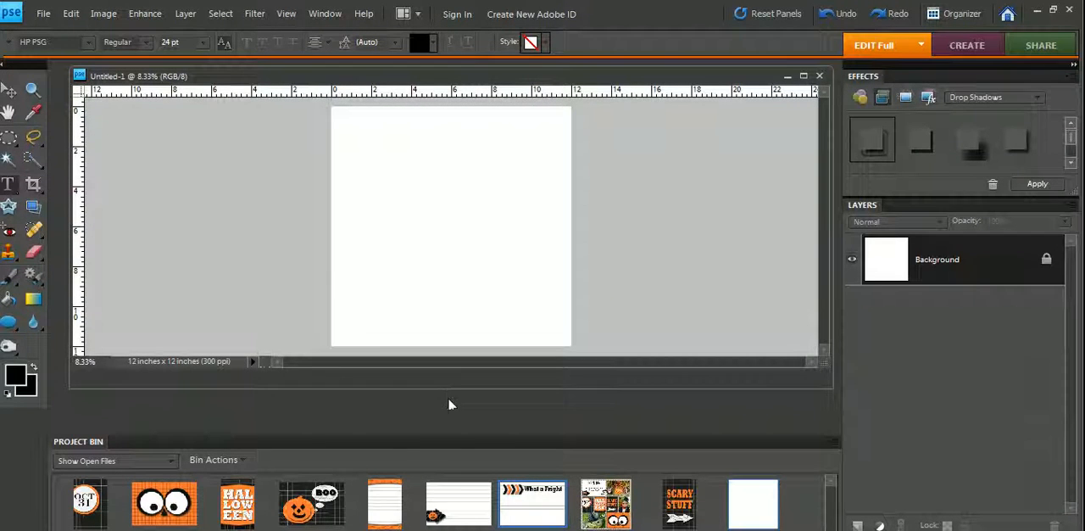
pyautogui.moveTo(452, 389); pyautogui.dragTo(461, 435)
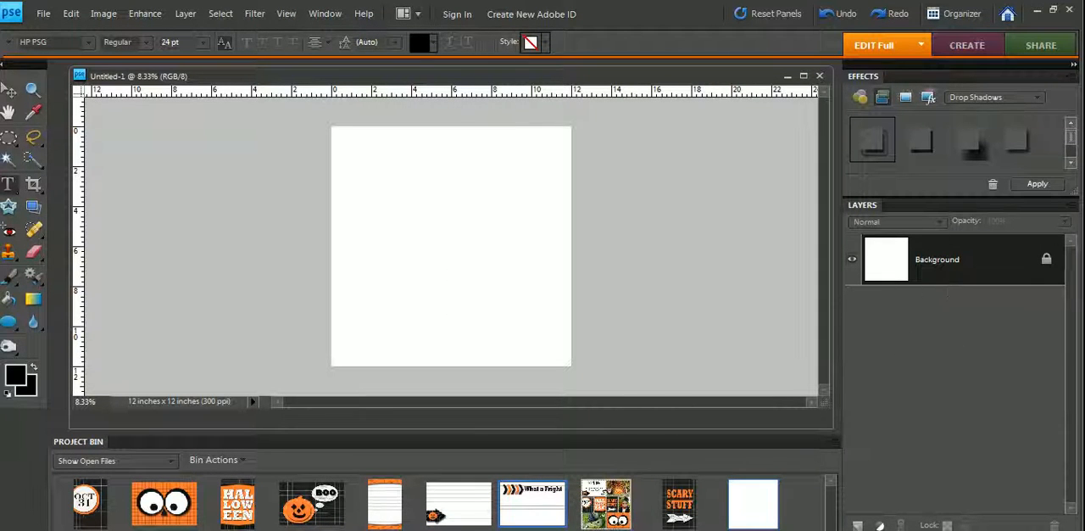
# - Add the pumpkin BOO, small pumpkin arrow, Halloween and Googly Eyes cards to the blank page as separate layers
pyautogui.click(320, 509)
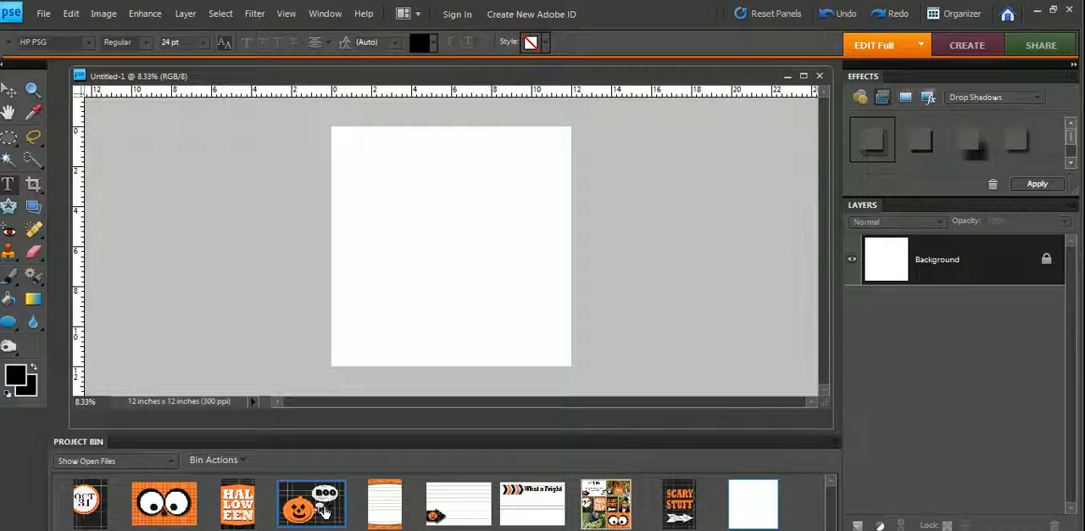
pyautogui.moveTo(320, 508); pyautogui.dragTo(412, 291)
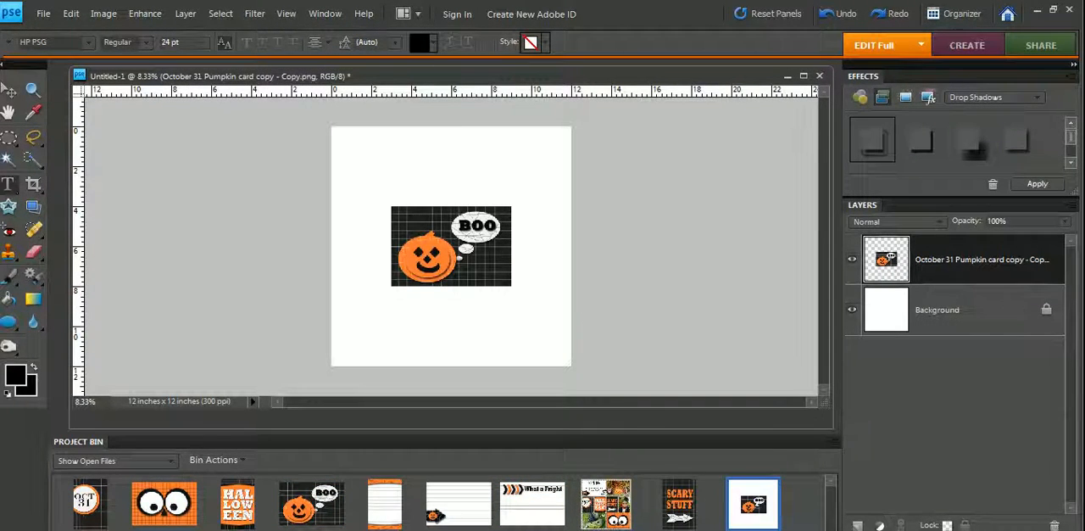
pyautogui.click(481, 523)
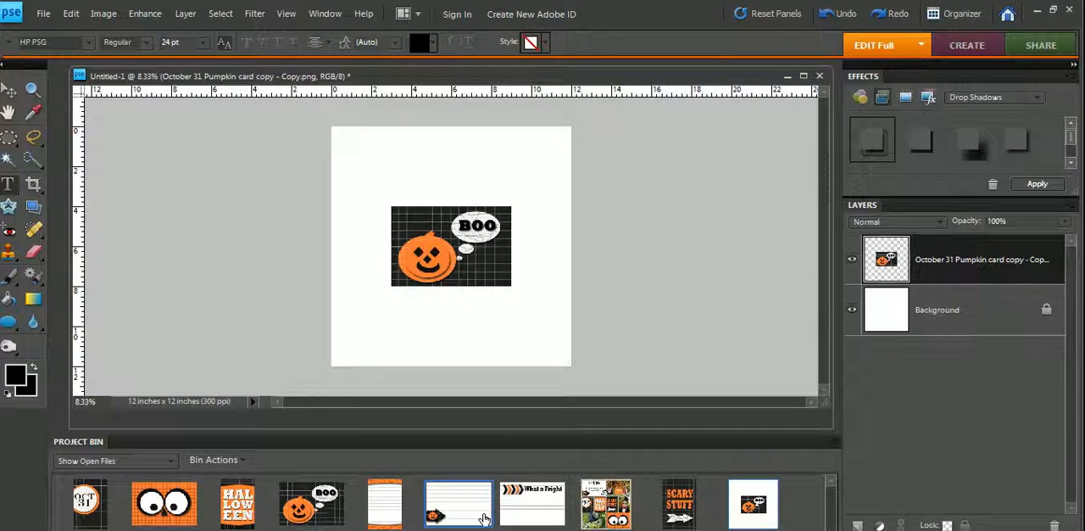
pyautogui.moveTo(481, 517); pyautogui.dragTo(428, 181)
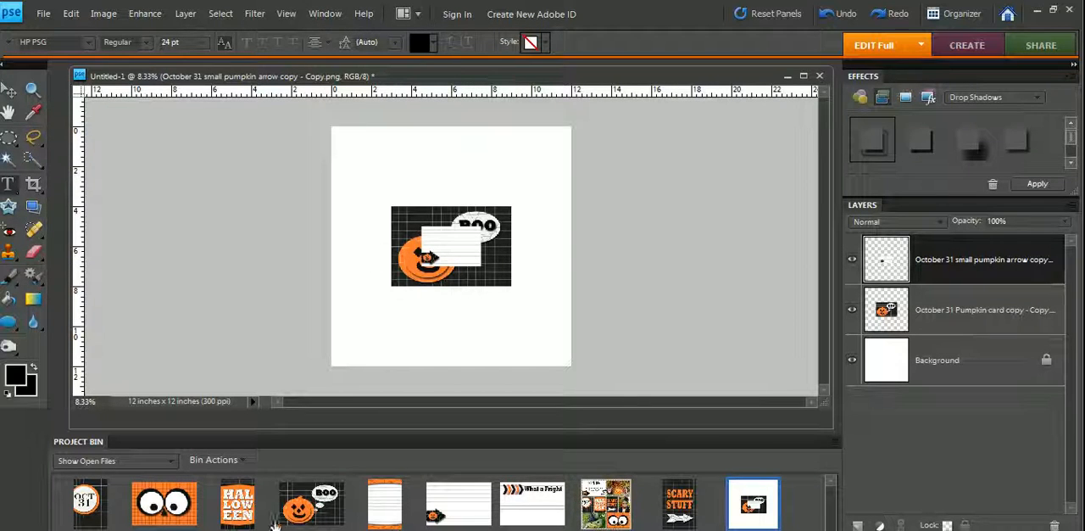
pyautogui.moveTo(240, 512); pyautogui.dragTo(516, 319)
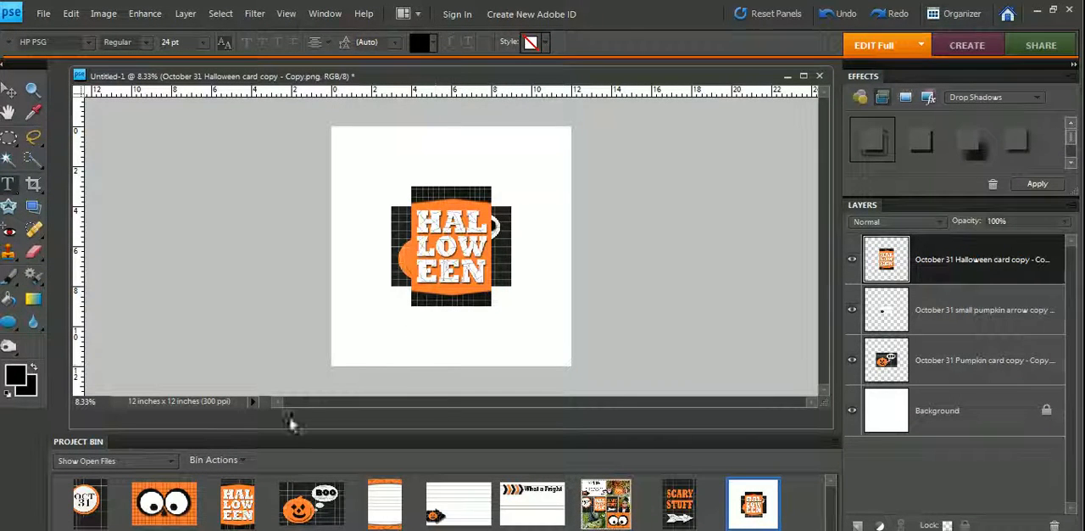
pyautogui.moveTo(167, 506); pyautogui.dragTo(364, 322)
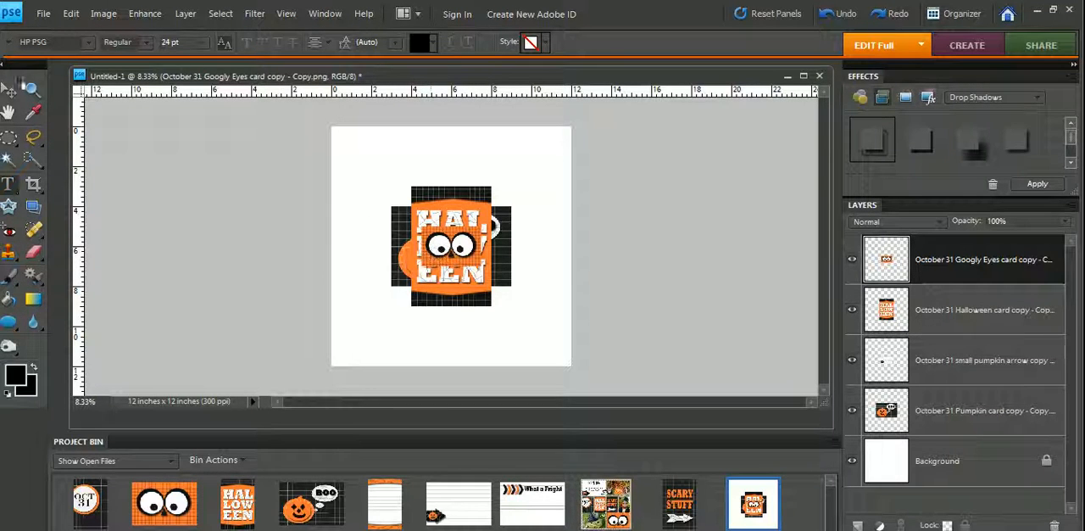
# - Spread out the stacked cards, with Googly Eyes at the page's left, Halloween at upper right and the small pumpkin arrow card lower down
pyautogui.click(9, 91)
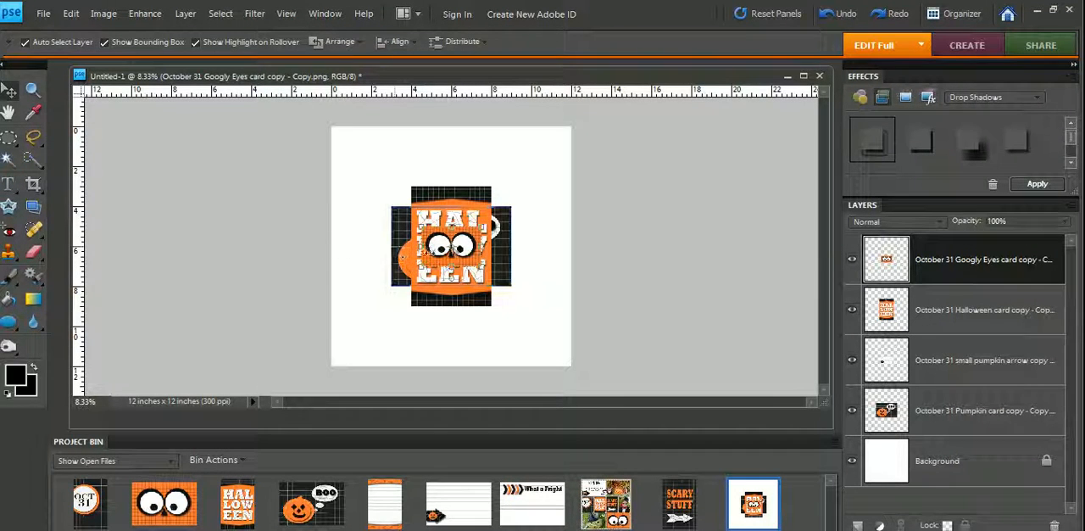
pyautogui.moveTo(458, 249); pyautogui.dragTo(388, 161)
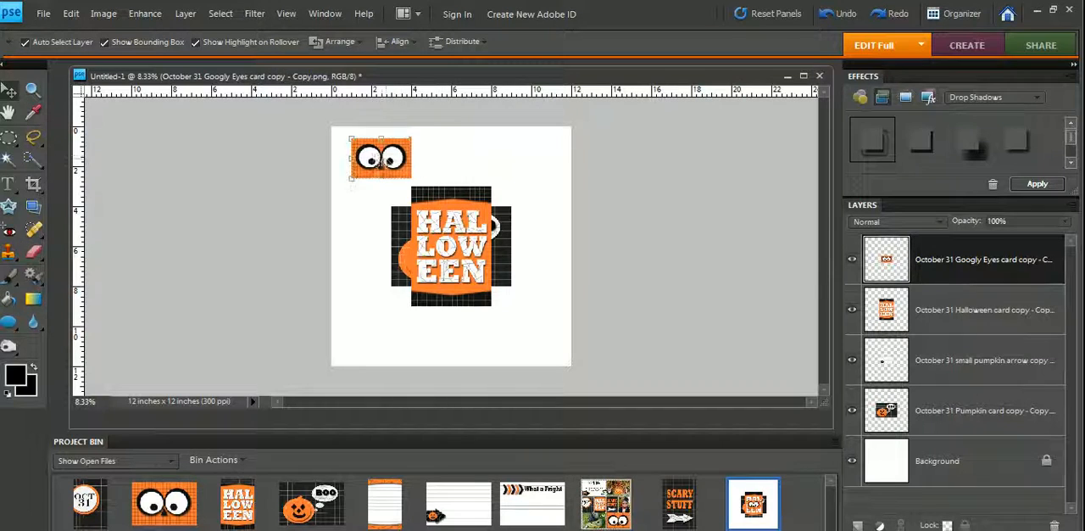
pyautogui.moveTo(451, 239); pyautogui.dragTo(492, 191)
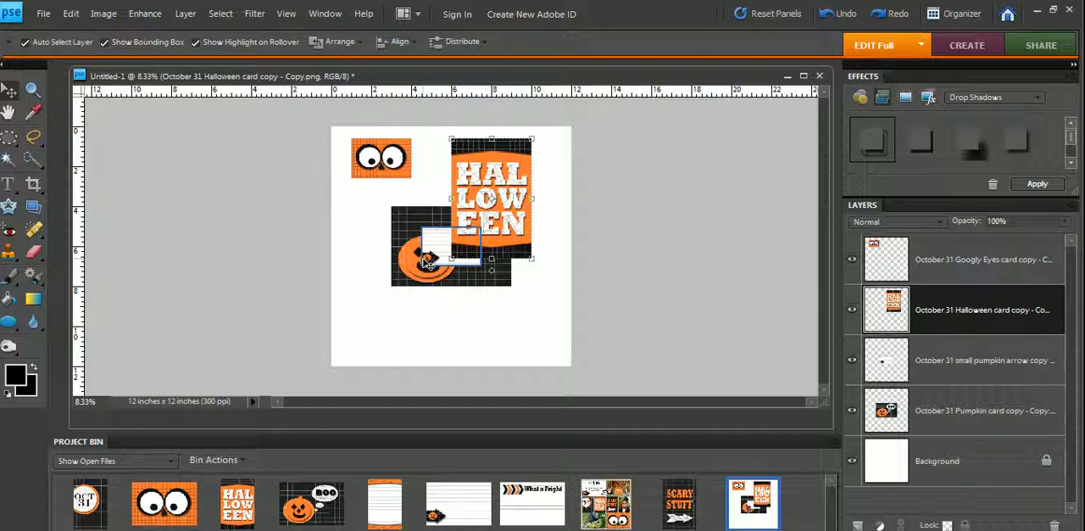
pyautogui.moveTo(439, 264); pyautogui.dragTo(469, 311)
pyautogui.moveTo(390, 174); pyautogui.dragTo(390, 222)
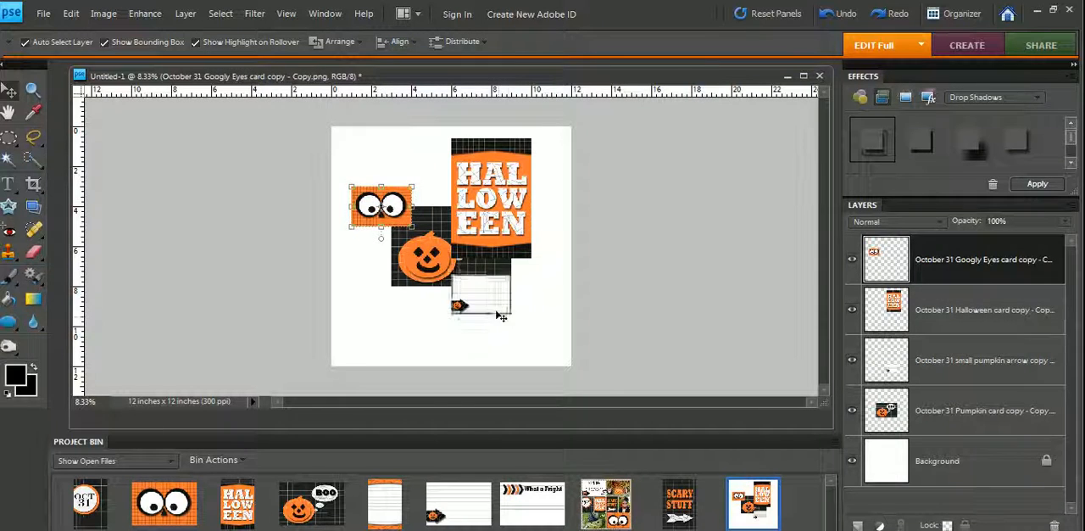
# - Shift the small pumpkin arrow card slightly right and place its layer beneath the pumpkin BOO card
pyautogui.moveTo(489, 306); pyautogui.dragTo(519, 301)
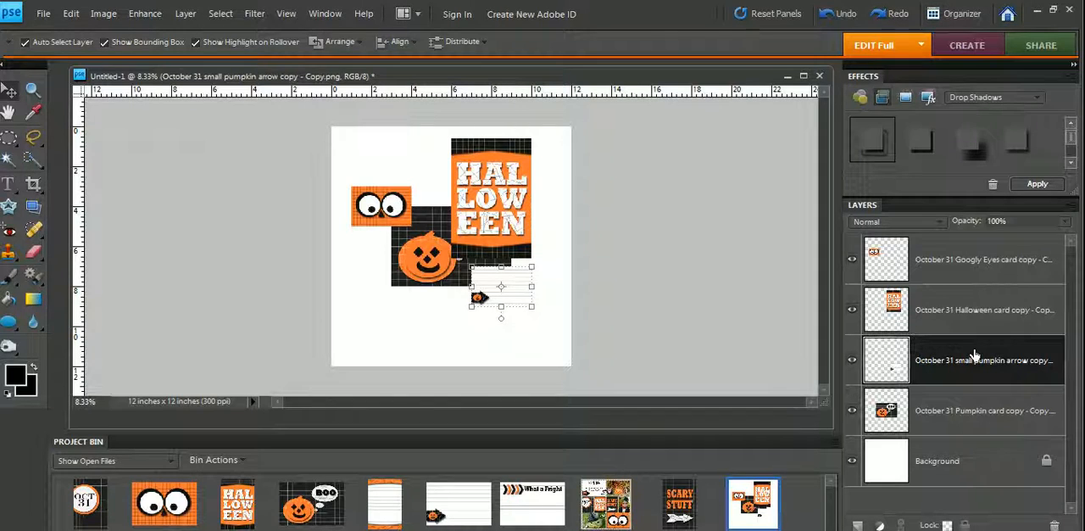
pyautogui.moveTo(975, 356); pyautogui.dragTo(976, 437)
pyautogui.moveTo(977, 439); pyautogui.dragTo(980, 437)
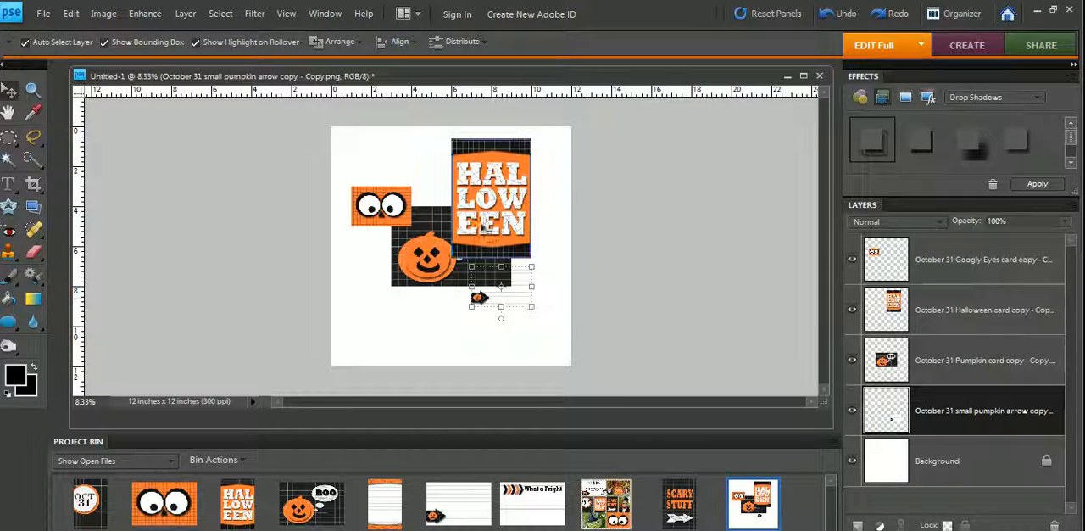
# - Move the Halloween card to the page's upper left and the Googly Eyes card to the pumpkin card's upper right corner
pyautogui.moveTo(494, 213); pyautogui.dragTo(526, 219)
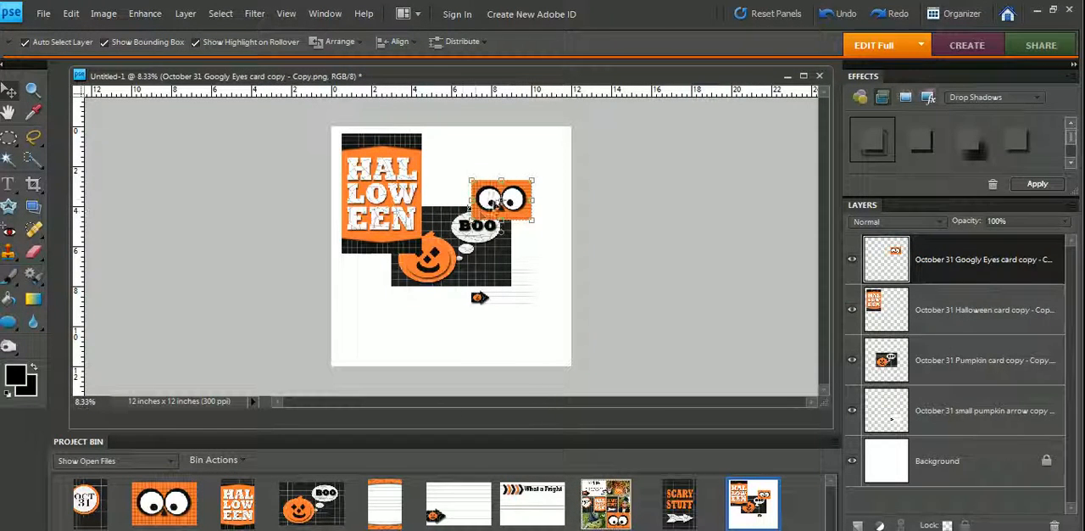
pyautogui.click(400, 202)
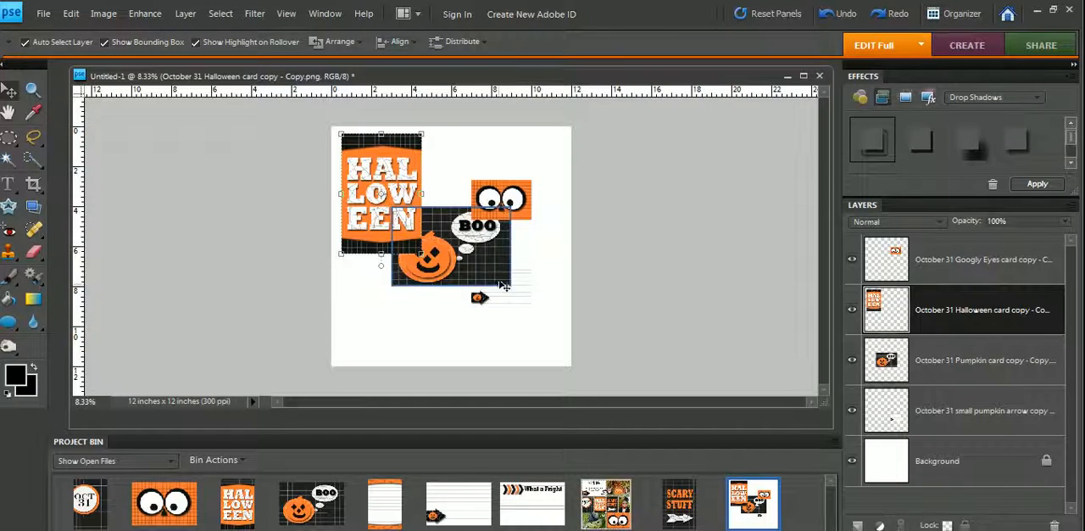
pyautogui.click(473, 272)
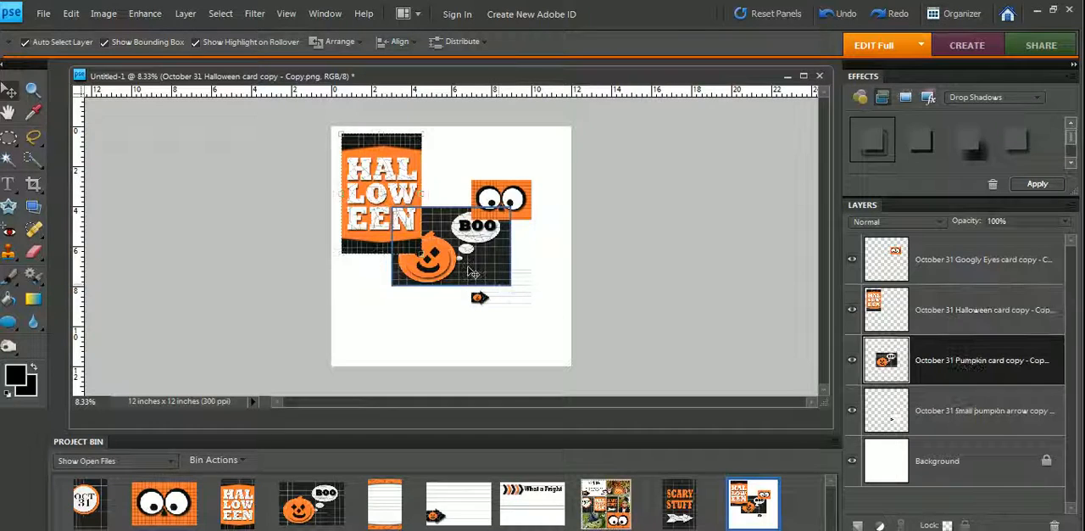
# - Place the Googly Eyes layer beneath the pumpkin card's layer and nudge the card up and to the right
pyautogui.click(529, 217)
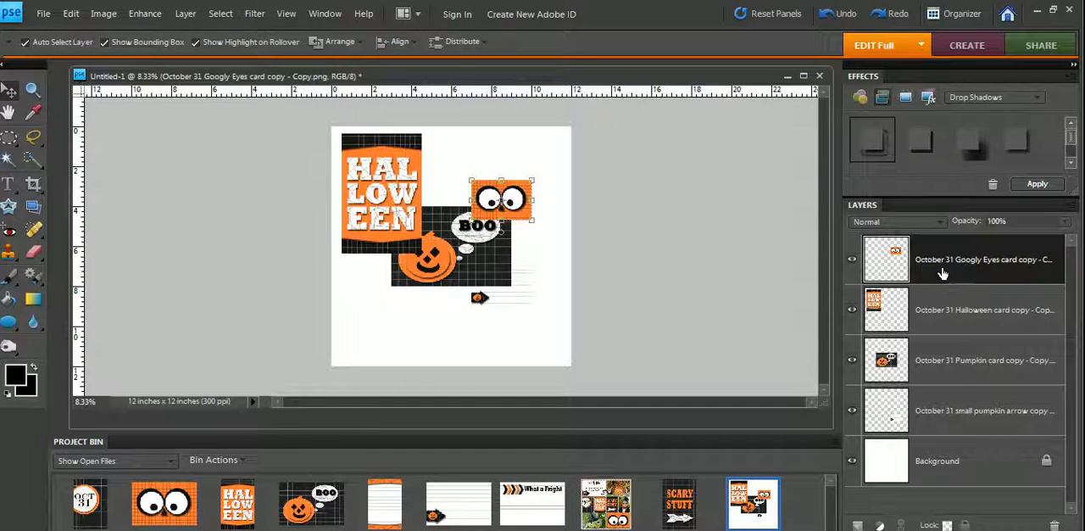
pyautogui.moveTo(941, 273); pyautogui.dragTo(958, 395)
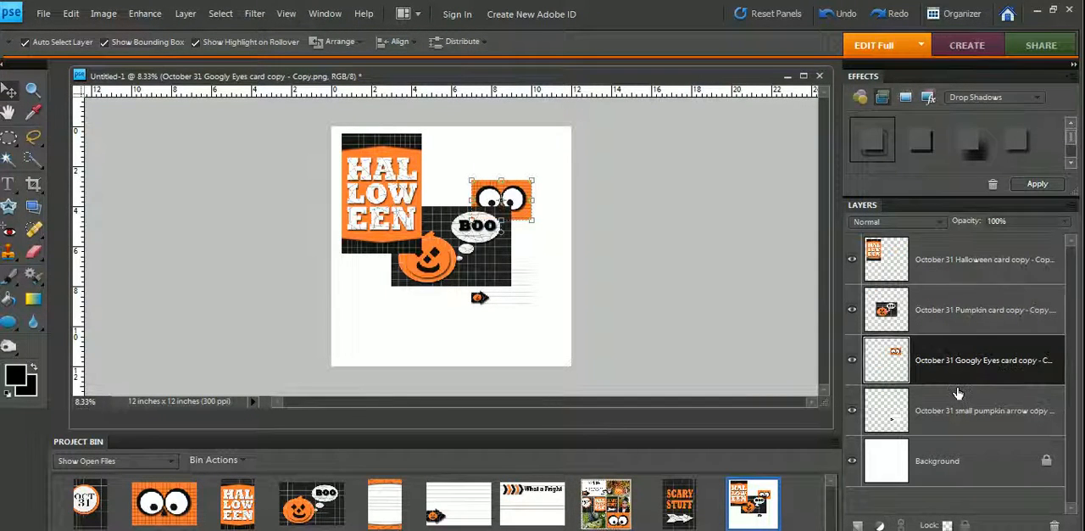
pyautogui.moveTo(532, 217)
pyautogui.mouseDown()
pyautogui.moveTo(547, 231)
pyautogui.moveTo(540, 207)
pyautogui.mouseUp()
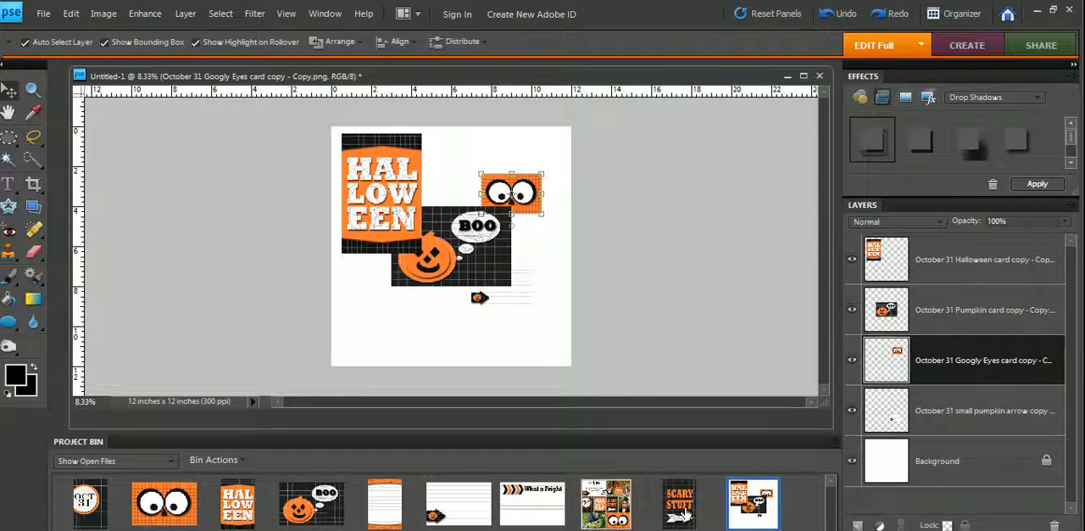
# - Add the Scary Stuff card at the page's lower left, with its layer between the Halloween and pumpkin cards
pyautogui.moveTo(683, 506); pyautogui.dragTo(508, 305)
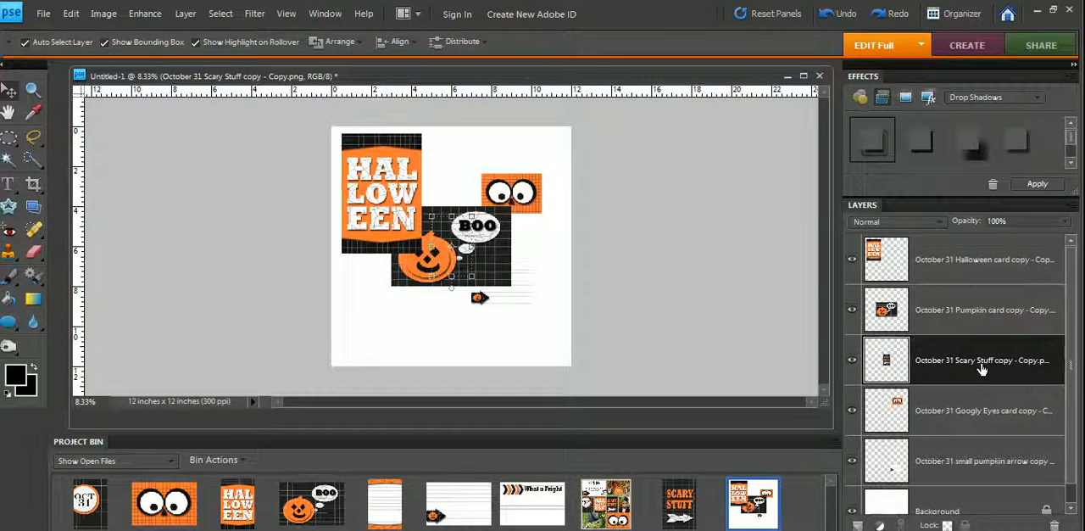
pyautogui.moveTo(982, 369); pyautogui.dragTo(986, 298)
pyautogui.moveTo(459, 251); pyautogui.dragTo(388, 311)
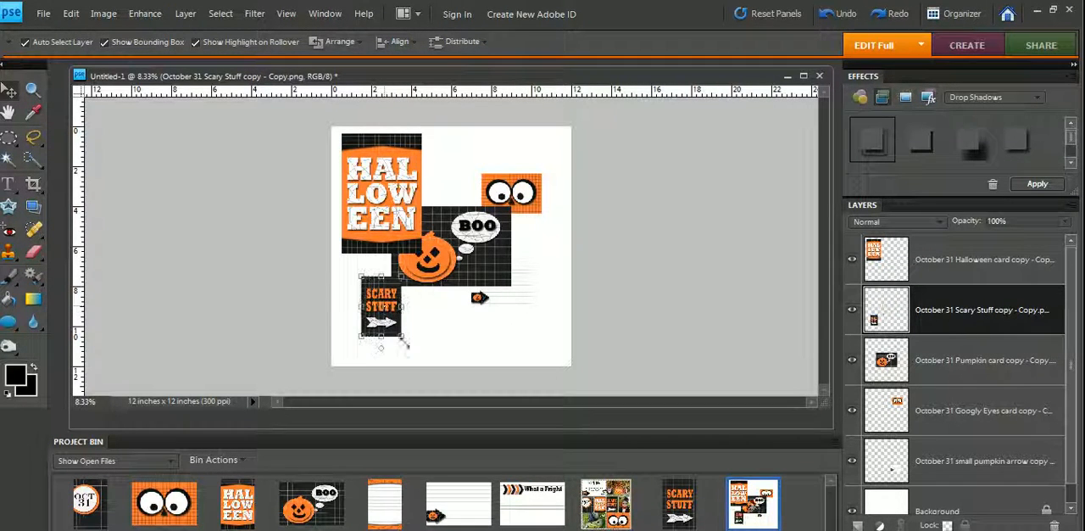